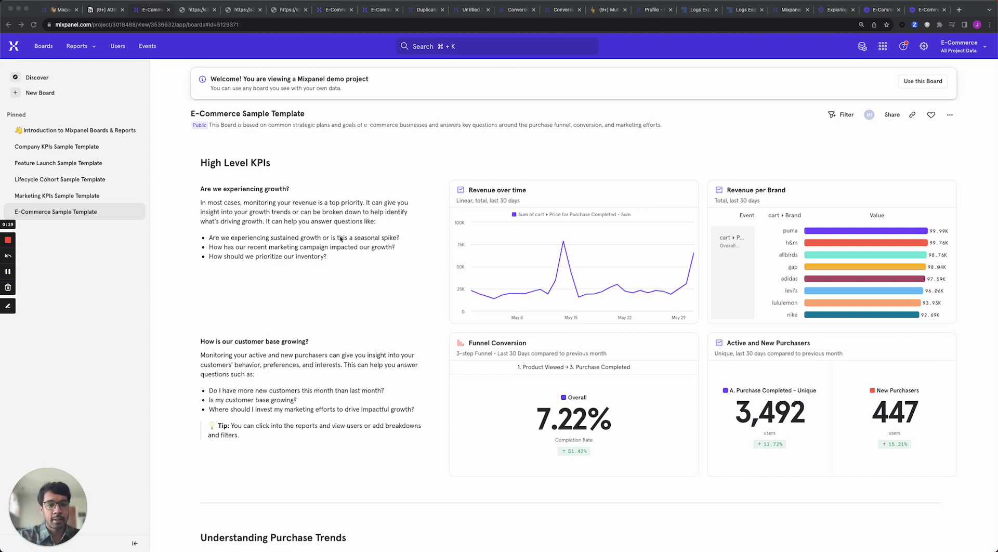
View the Event History diagram, then the first-touch utm_source attribution table in Notion.
{"action": "left_click", "coordinate": [201, 10]}
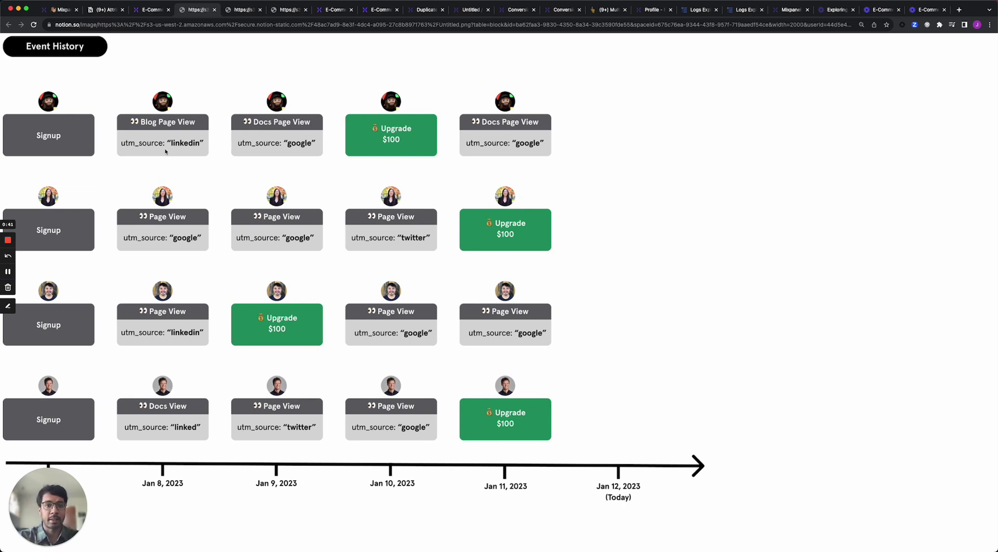
{"action": "key", "text": "ctrl+Tab"}
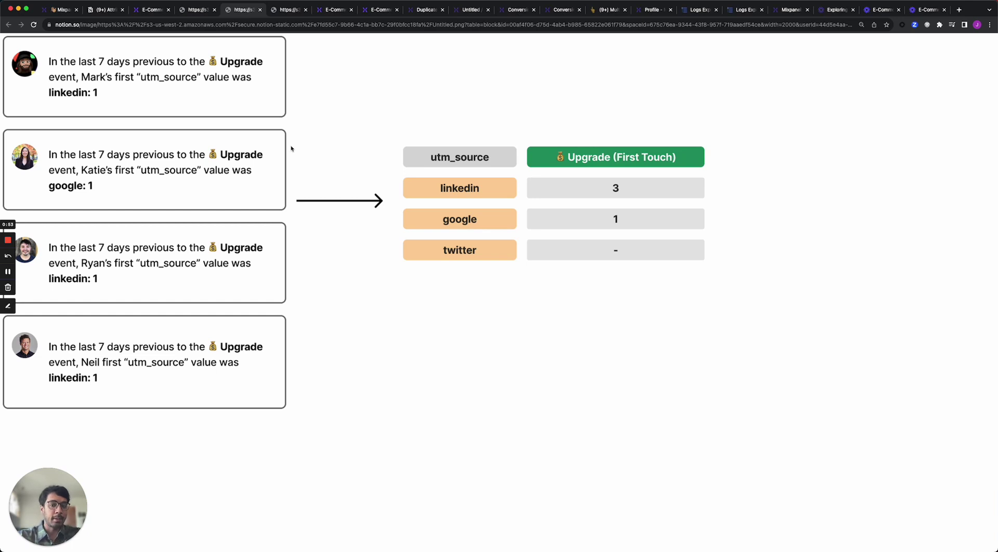
Review the linear-attribution table, then go back to the blank Mixpanel Insights report.
{"action": "left_click", "coordinate": [283, 10]}
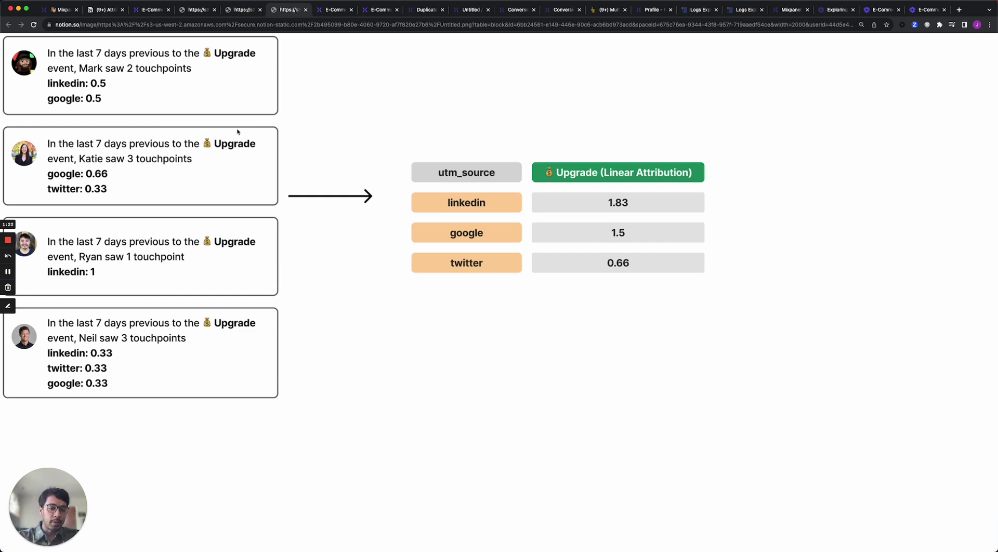
{"action": "left_click", "coordinate": [338, 9]}
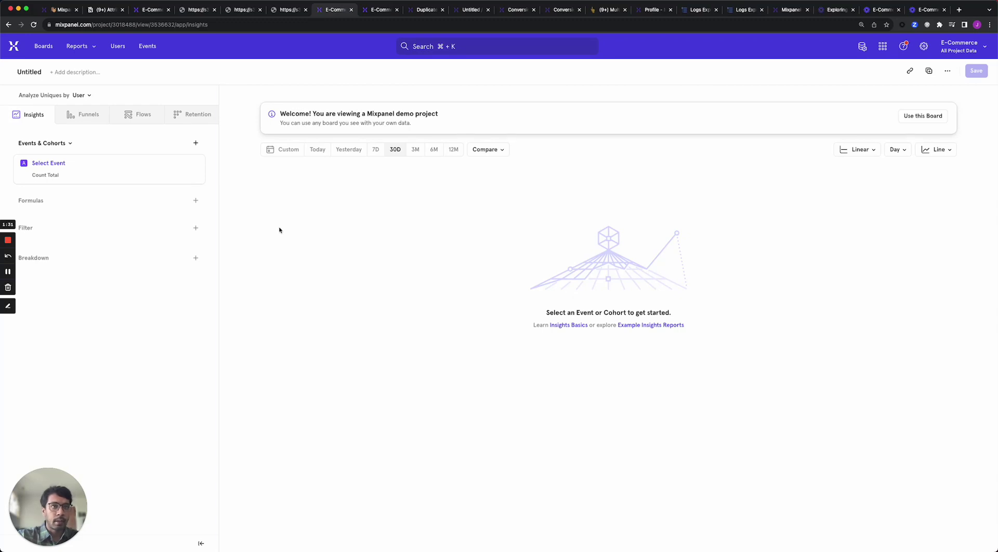
Create a new Insights report on Purchase Completed, switching the chart from Line to Bar.
{"action": "left_click", "coordinate": [88, 50]}
{"action": "left_click", "coordinate": [96, 84]}
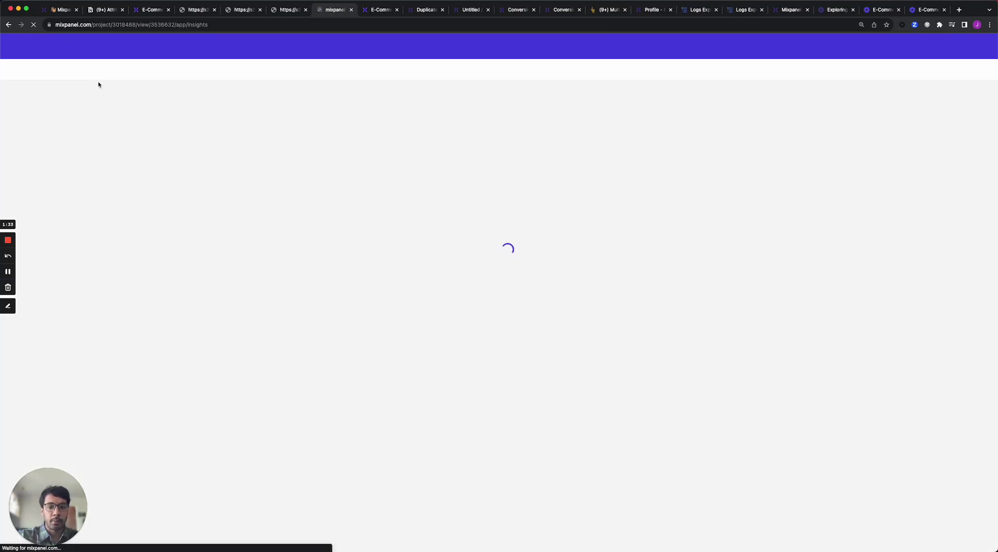
{"action": "left_click", "coordinate": [81, 165]}
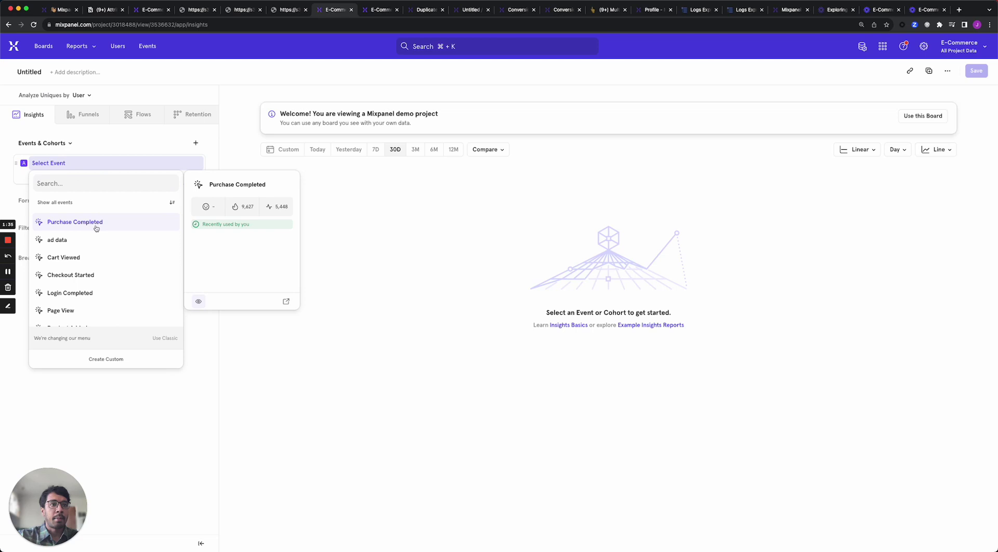
{"action": "left_click", "coordinate": [65, 223]}
{"action": "left_click", "coordinate": [938, 149]}
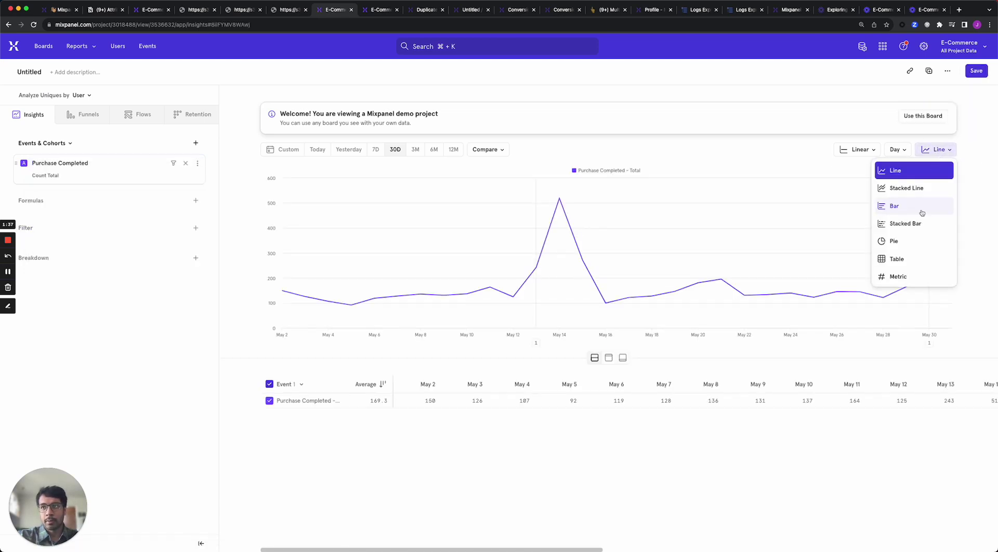
{"action": "left_click", "coordinate": [919, 209]}
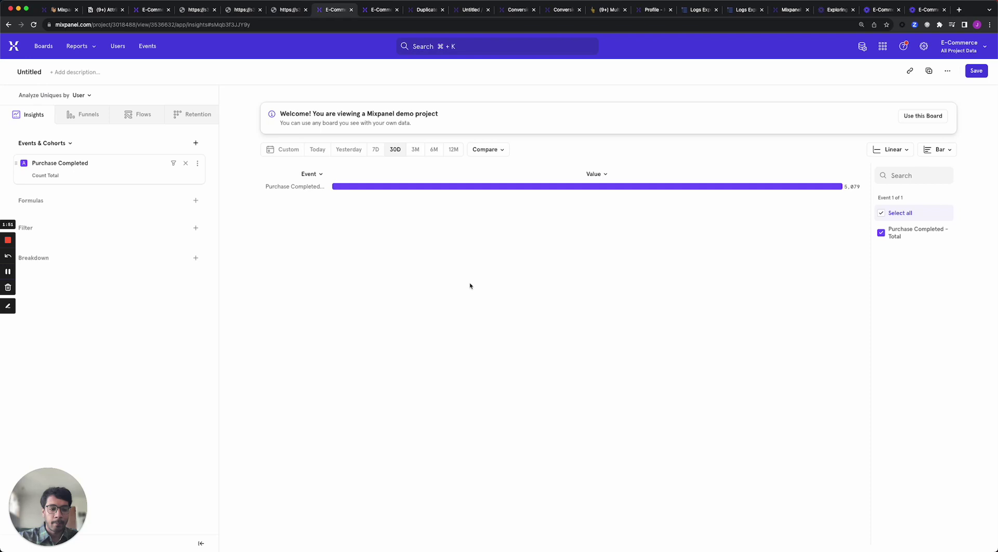
Break down by last-touch attributed UTM Source, keeping the 30-day lookback window.
{"action": "left_click", "coordinate": [112, 259]}
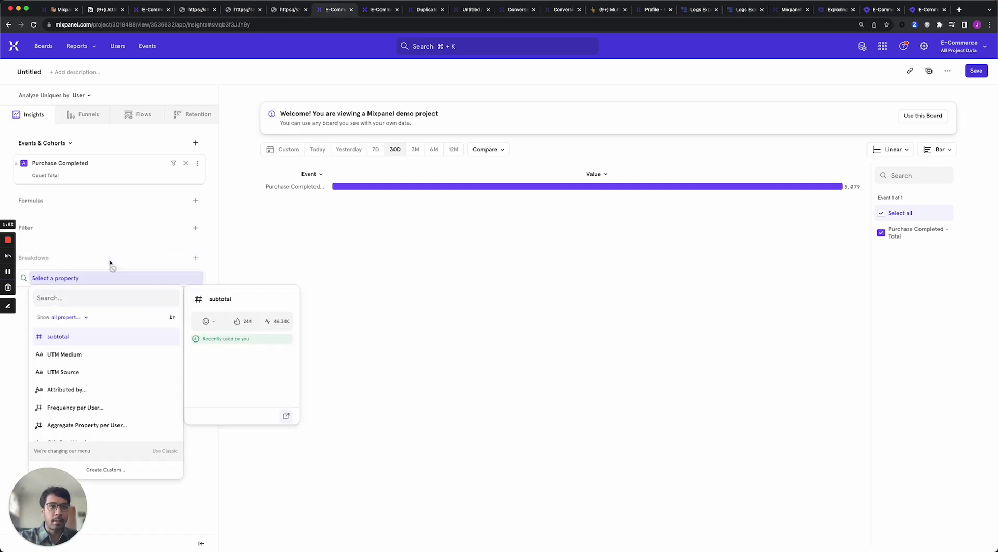
{"action": "left_click", "coordinate": [89, 397]}
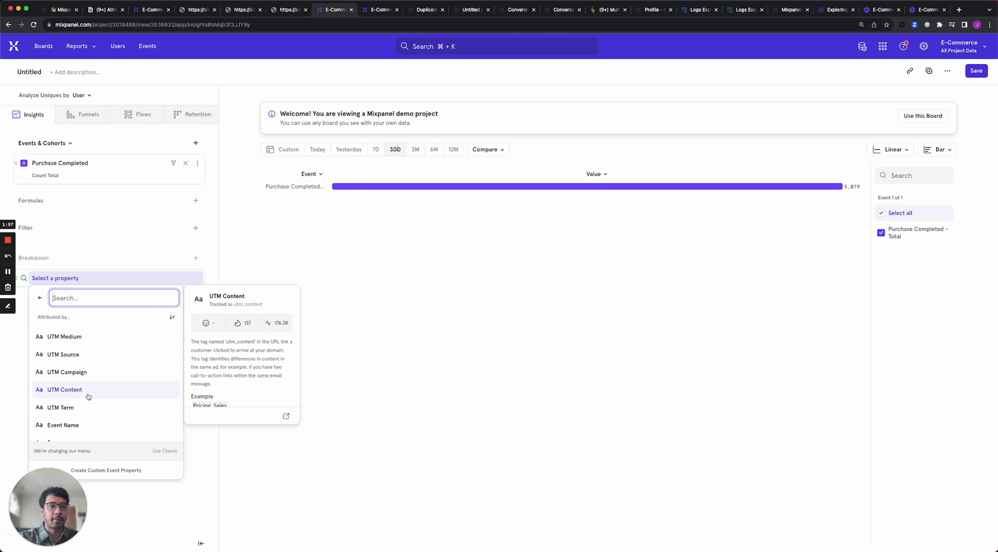
{"action": "left_click", "coordinate": [84, 363]}
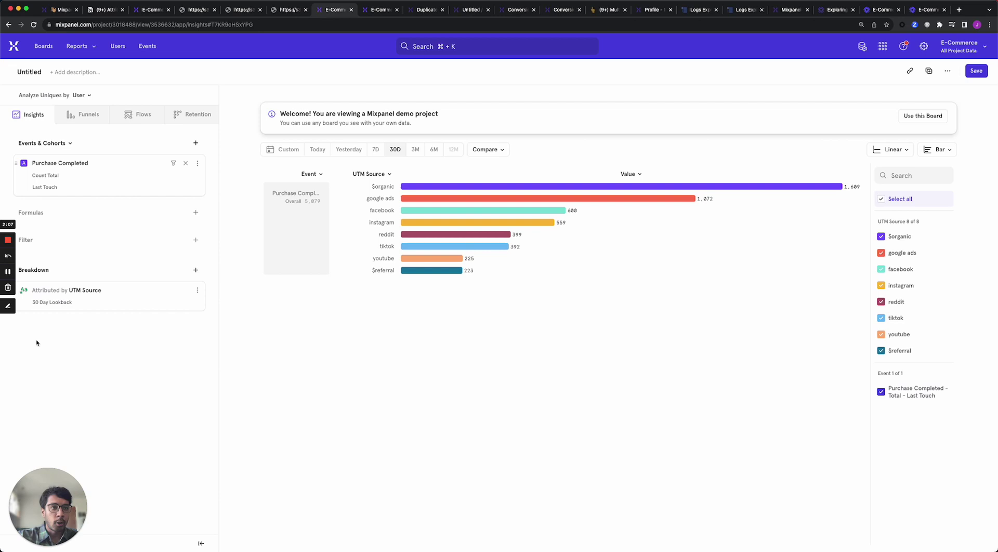
{"action": "left_click", "coordinate": [78, 304]}
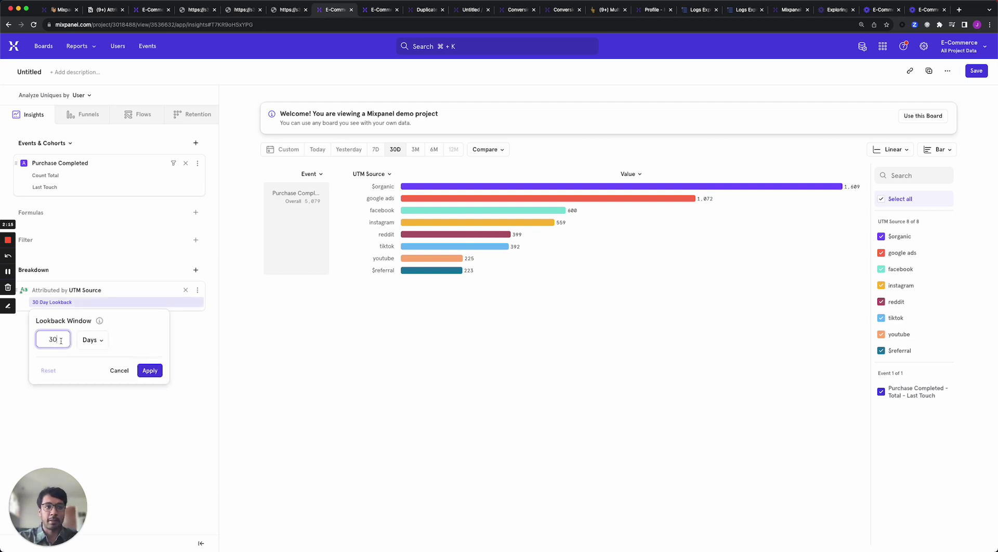
{"action": "left_click", "coordinate": [81, 342]}
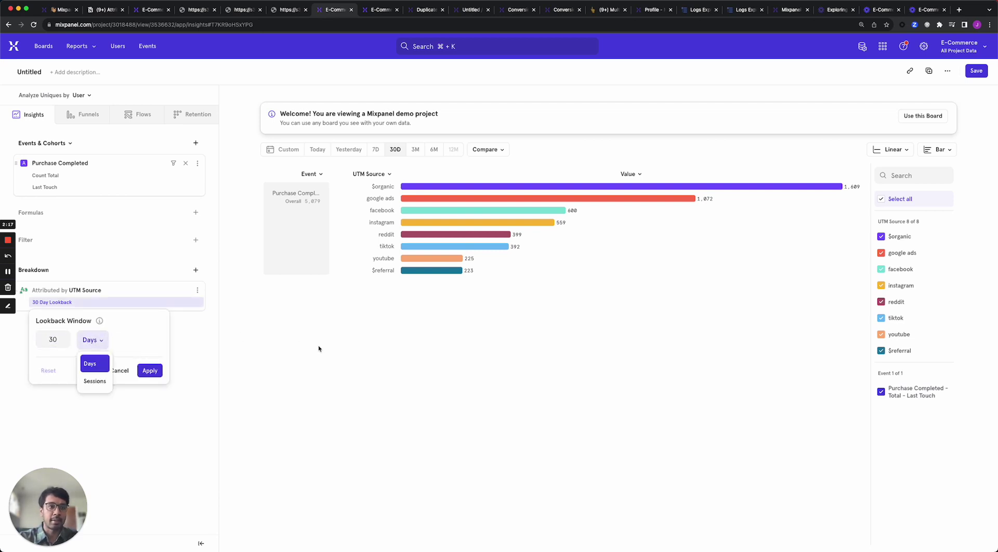
{"action": "left_click", "coordinate": [276, 342]}
{"action": "left_click", "coordinate": [276, 342]}
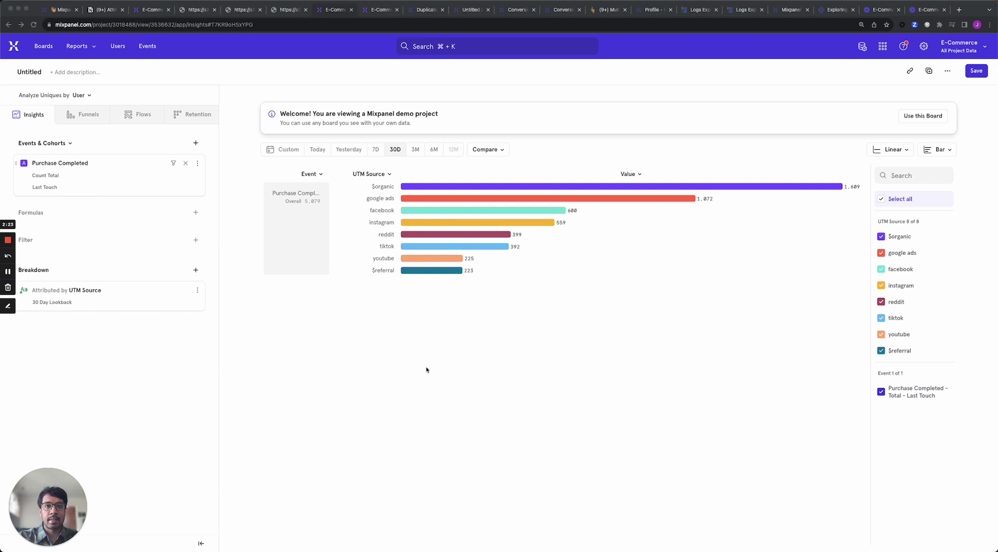
{"action": "left_click", "coordinate": [489, 149]}
Compare each UTM Source against overall and read the bar values.
{"action": "left_click", "coordinate": [498, 206]}
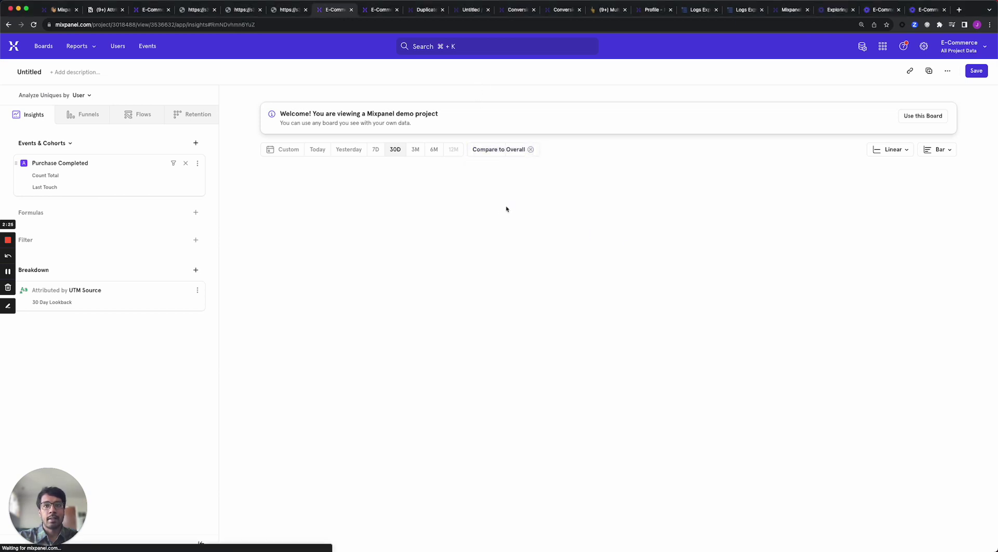
{"action": "mouse_move", "coordinate": [718, 189]}
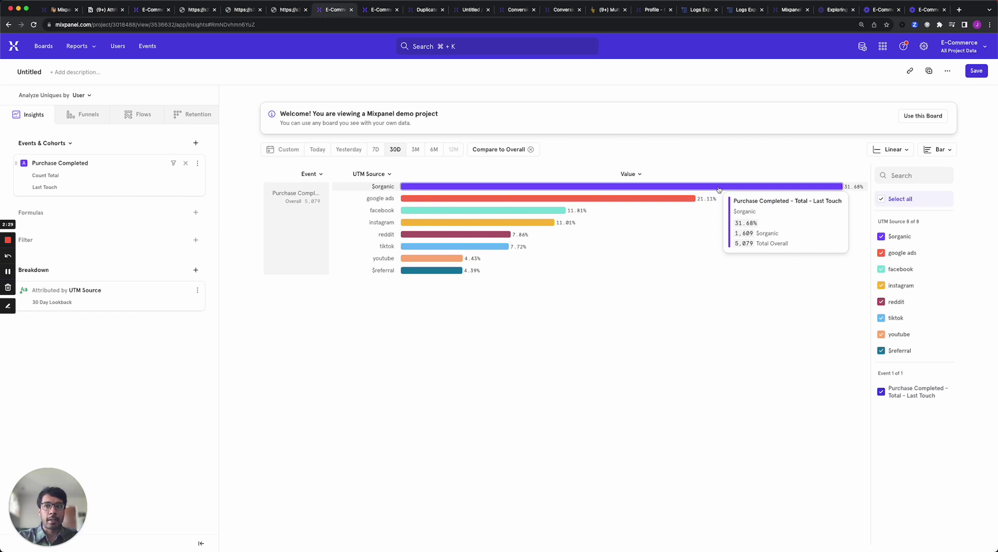
{"action": "mouse_move", "coordinate": [648, 203]}
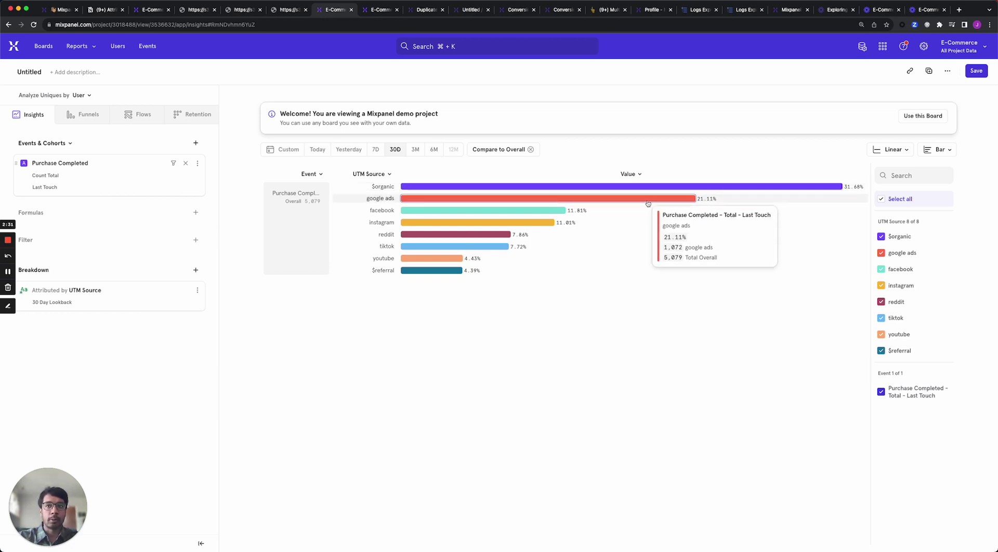
{"action": "mouse_move", "coordinate": [550, 214]}
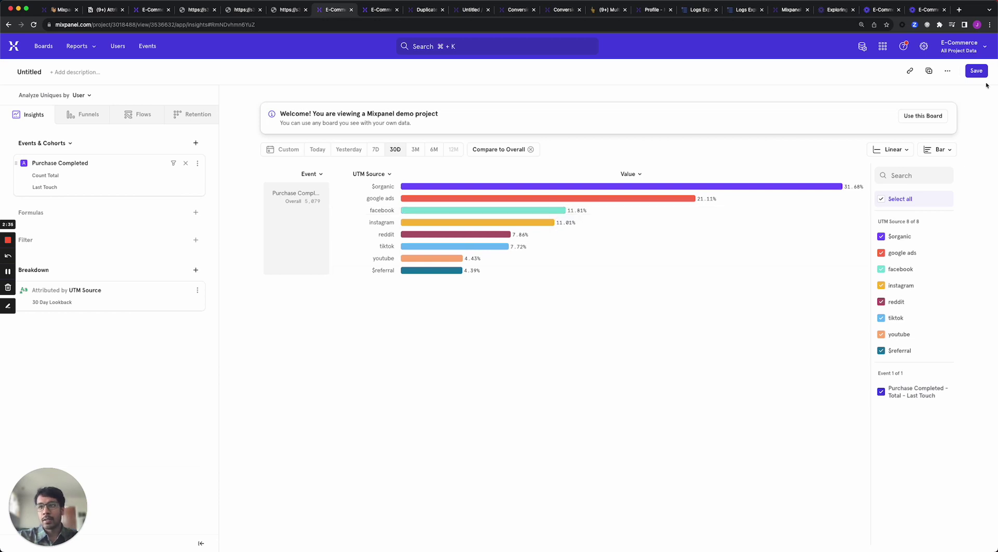
Switch the breakdown chart from Bar to Line display.
{"action": "left_click", "coordinate": [940, 150]}
{"action": "left_click", "coordinate": [914, 168]}
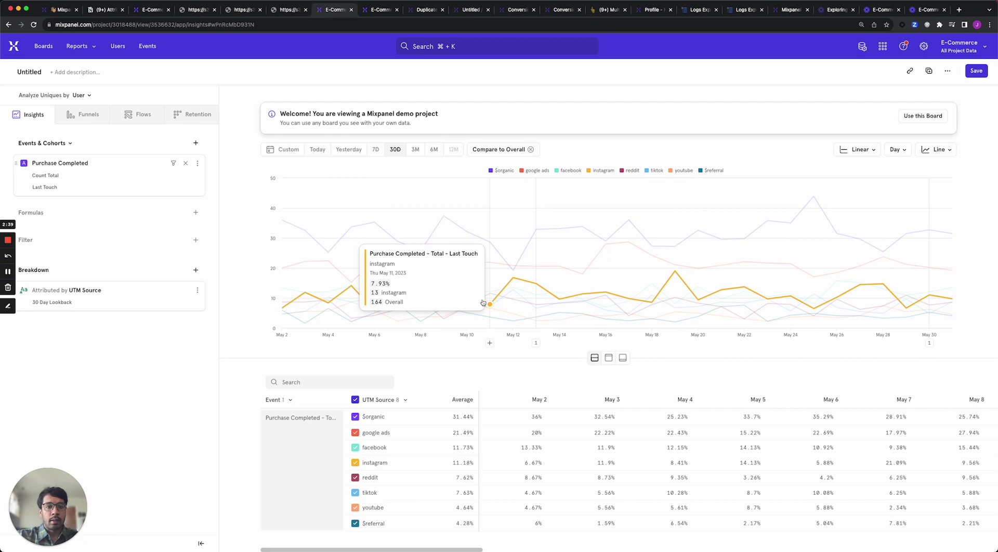
{"action": "mouse_move", "coordinate": [436, 233]}
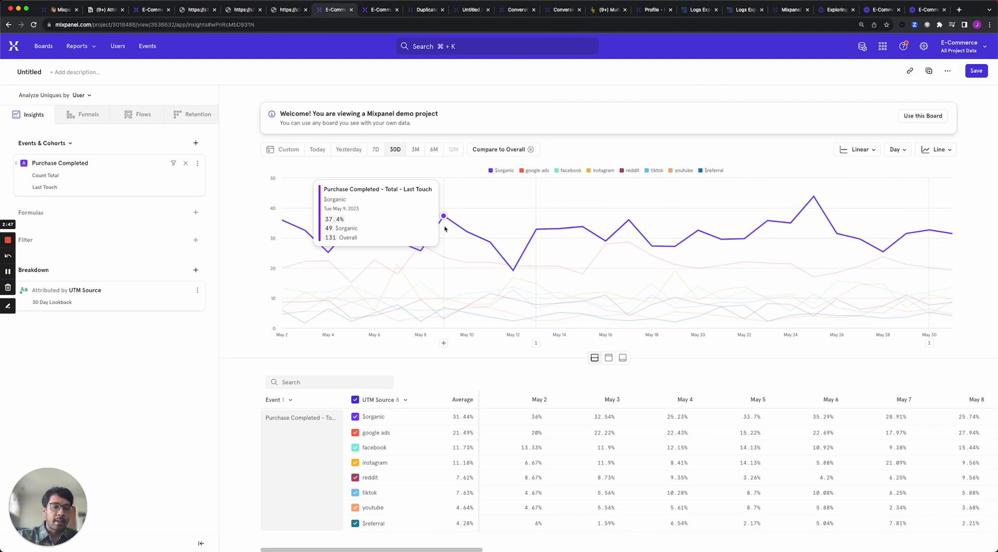
{"action": "left_click", "coordinate": [938, 149]}
Display the results as a table and set Purchase Completed to J-Shaped attribution.
{"action": "left_click", "coordinate": [904, 259]}
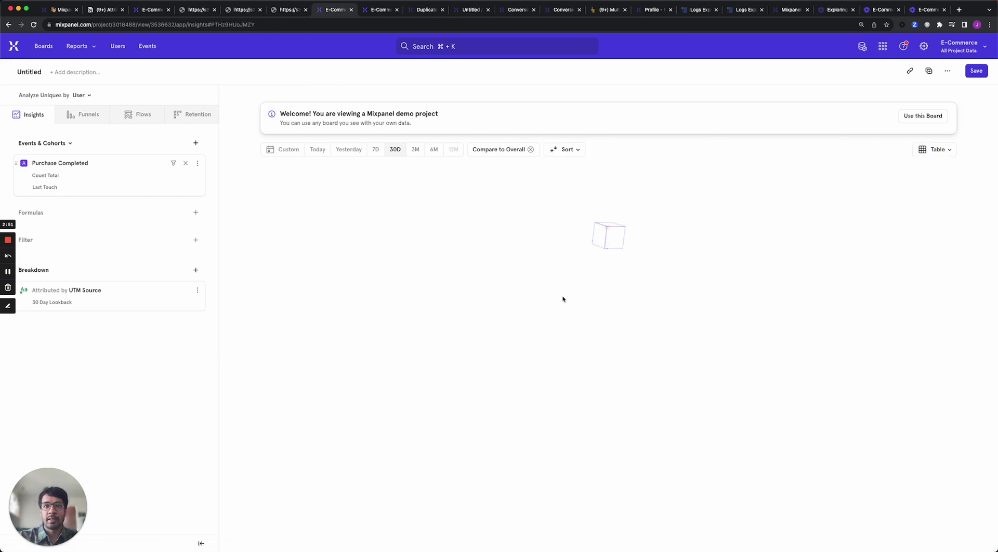
{"action": "left_click", "coordinate": [100, 189]}
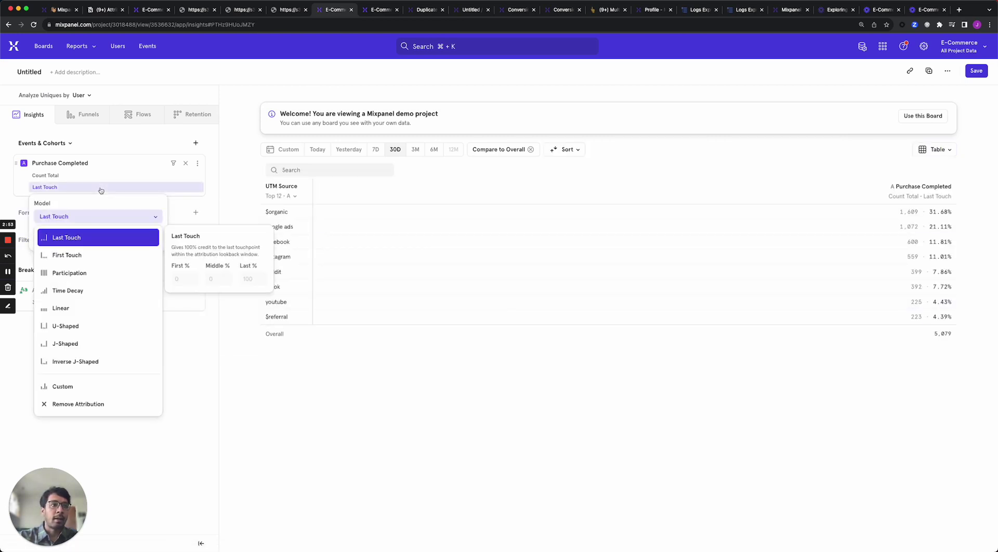
{"action": "left_click", "coordinate": [101, 345]}
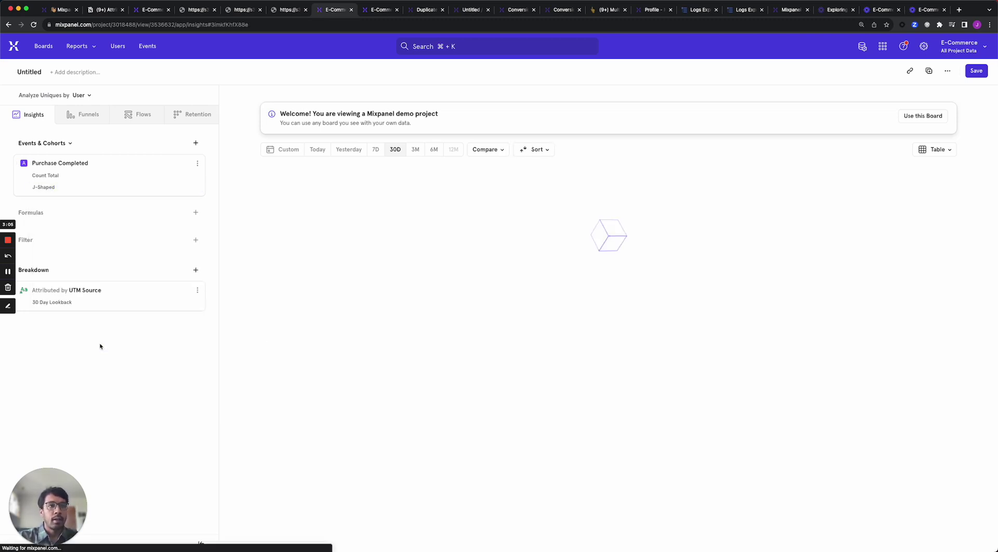
Duplicate the Purchase Completed metric and set the copy to Last Touch attribution.
{"action": "left_click", "coordinate": [197, 165]}
{"action": "left_click", "coordinate": [230, 271]}
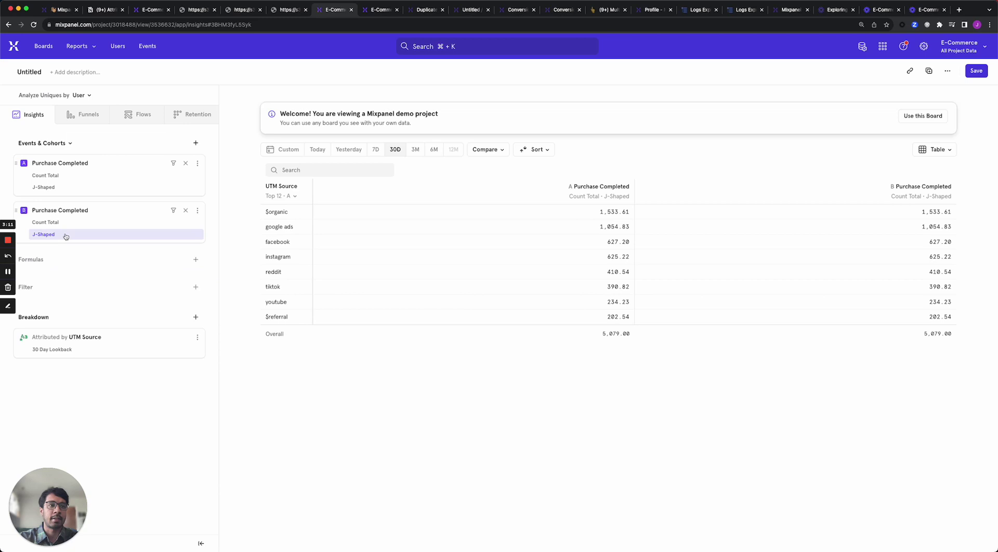
{"action": "left_click", "coordinate": [66, 234]}
{"action": "left_click", "coordinate": [78, 286]}
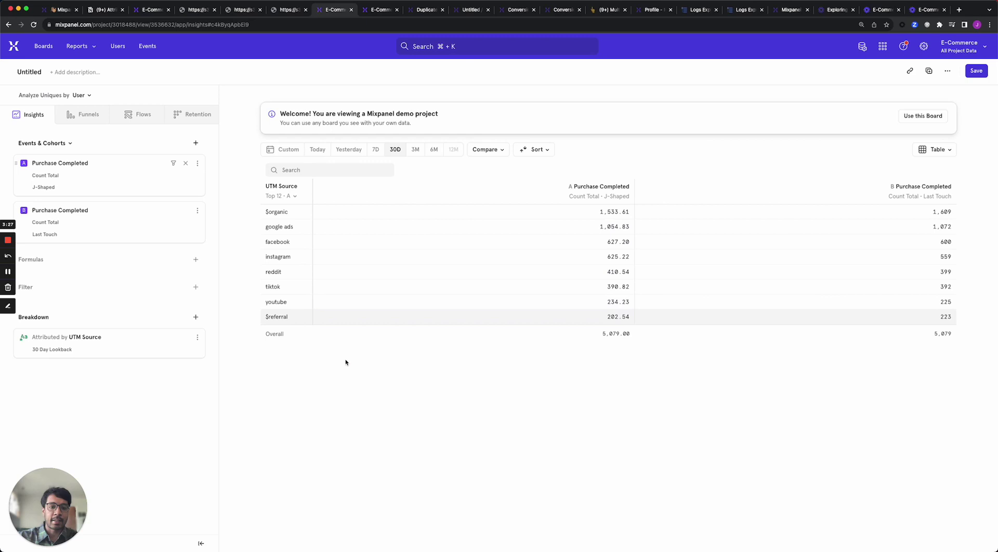
Add a touchpoint filter on the UTM Source breakdown excluding youtube.
{"action": "left_click", "coordinate": [197, 336]}
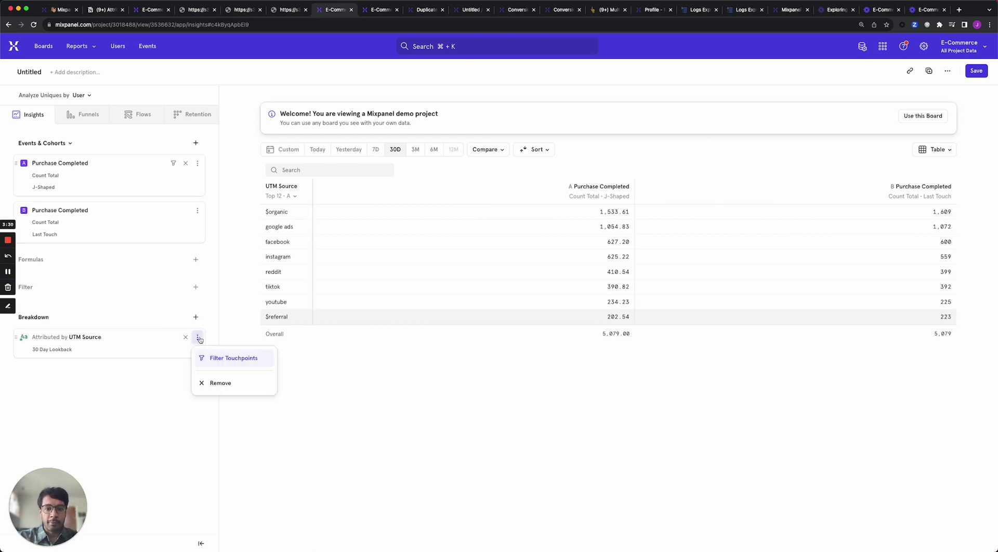
{"action": "left_click", "coordinate": [223, 360]}
{"action": "type", "text": "y"}
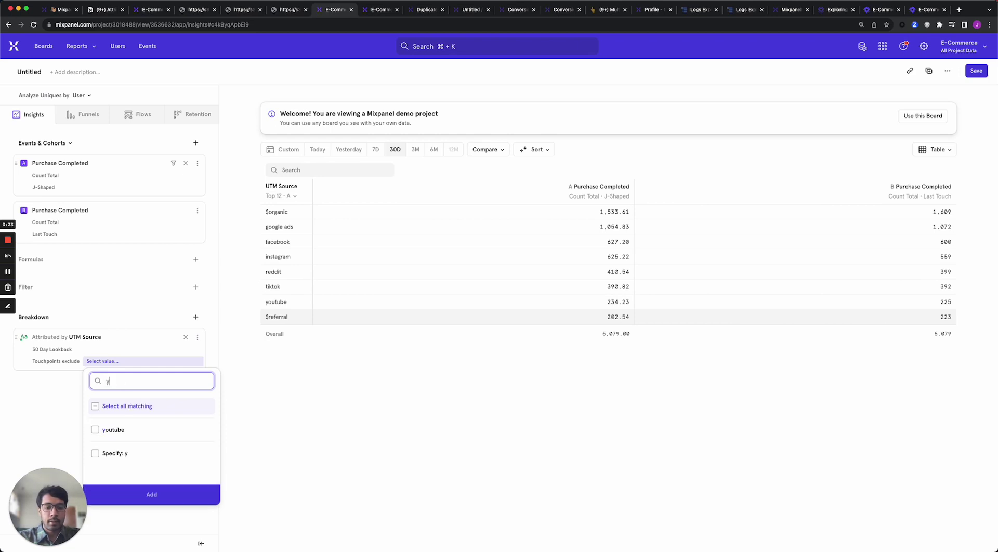
{"action": "type", "text": "outub"}
{"action": "left_click", "coordinate": [120, 431]}
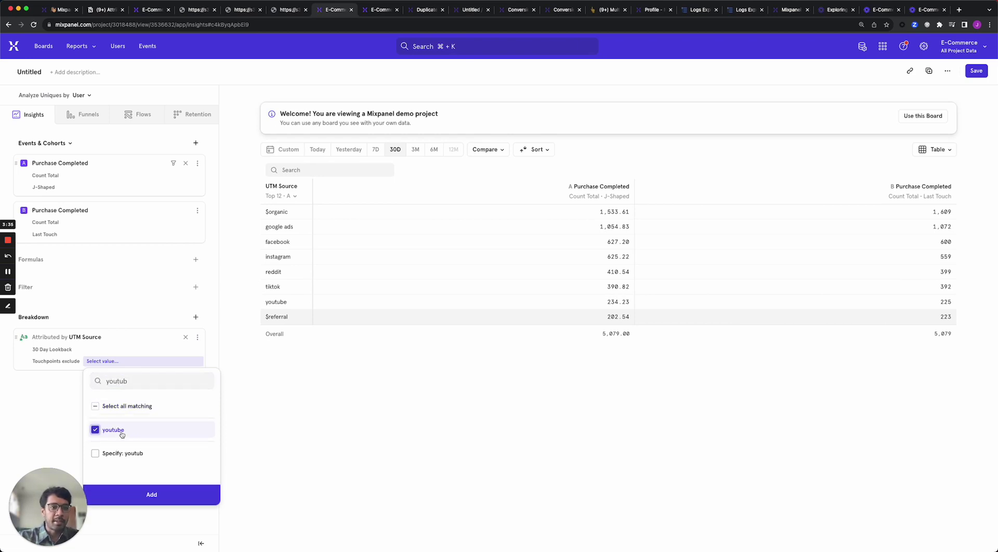
{"action": "left_click", "coordinate": [135, 503]}
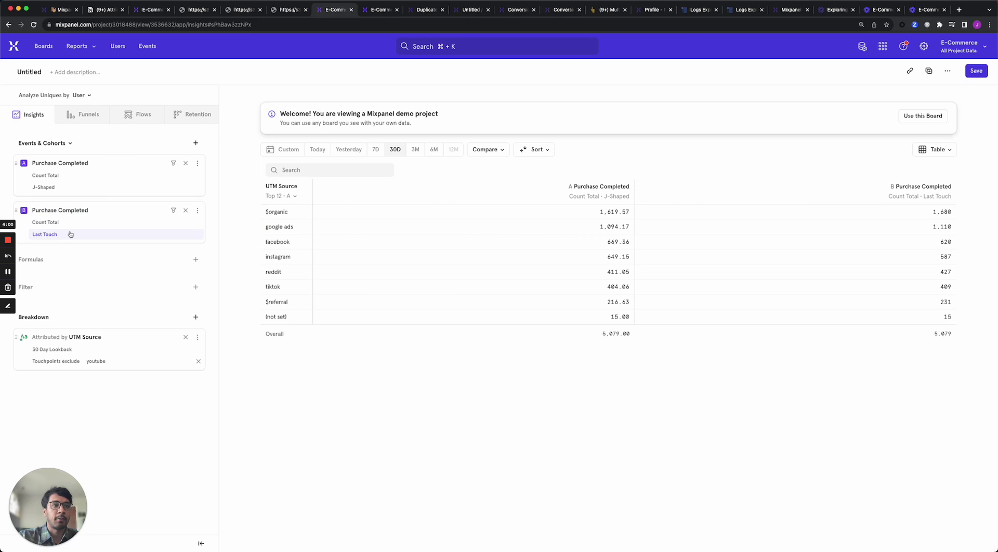
Remove the Last Touch metric, make metric A sum subtotal, and compare against overall.
{"action": "left_click", "coordinate": [186, 210]}
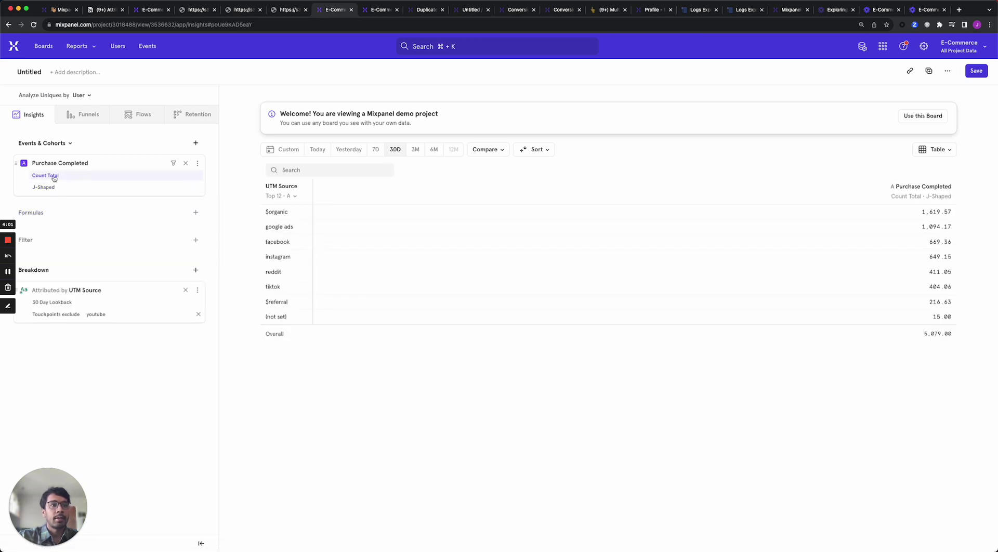
{"action": "left_click", "coordinate": [54, 177]}
{"action": "mouse_move", "coordinate": [78, 256]}
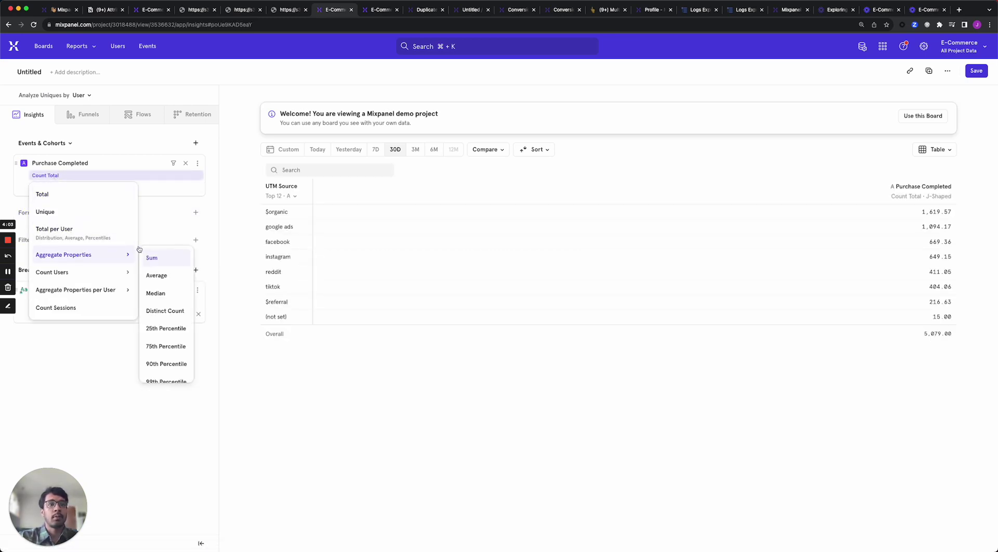
{"action": "left_click", "coordinate": [166, 260]}
{"action": "left_click", "coordinate": [86, 237]}
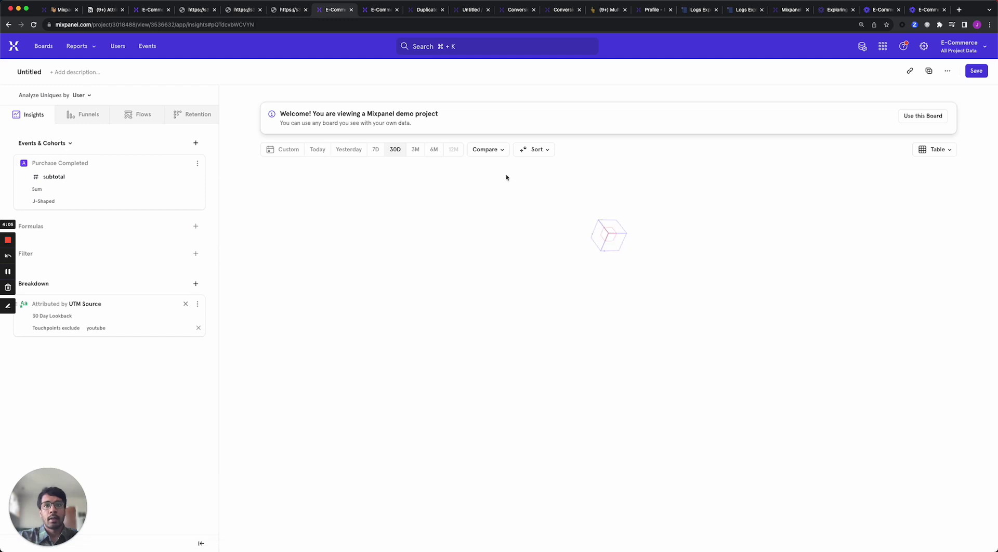
{"action": "left_click", "coordinate": [492, 150]}
{"action": "left_click", "coordinate": [511, 206]}
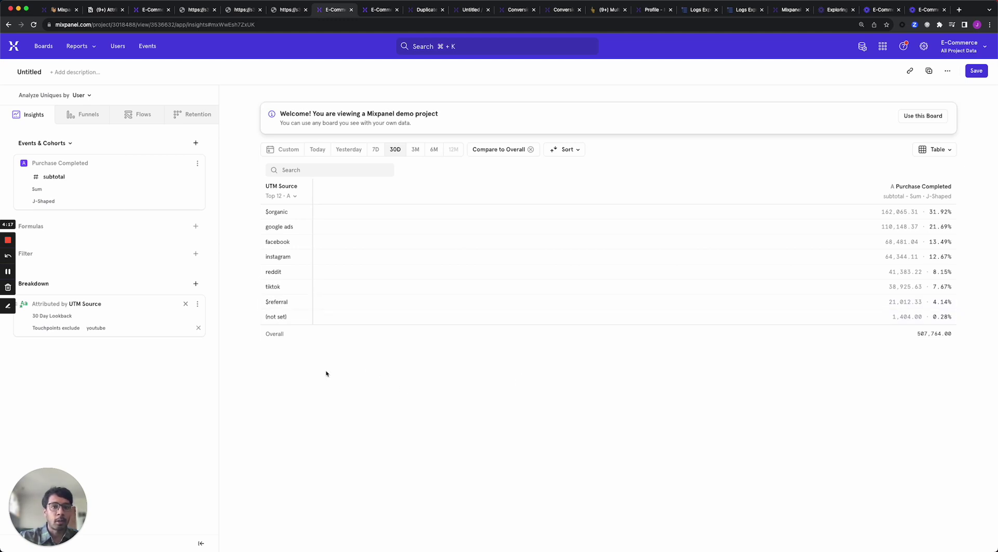
Try a UTM Medium breakdown, then start a custom event property named 'source + medium'.
{"action": "left_click", "coordinate": [94, 312]}
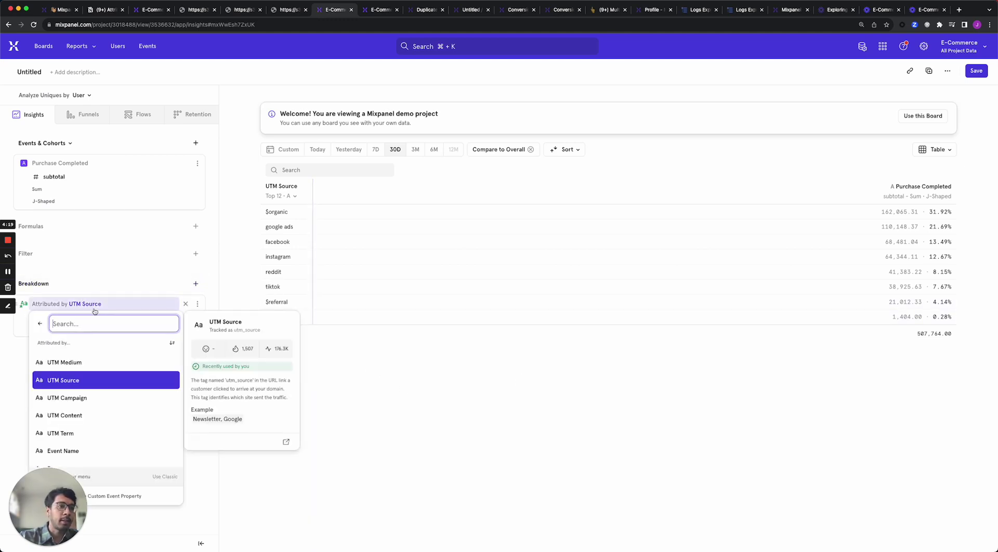
{"action": "left_click", "coordinate": [86, 363]}
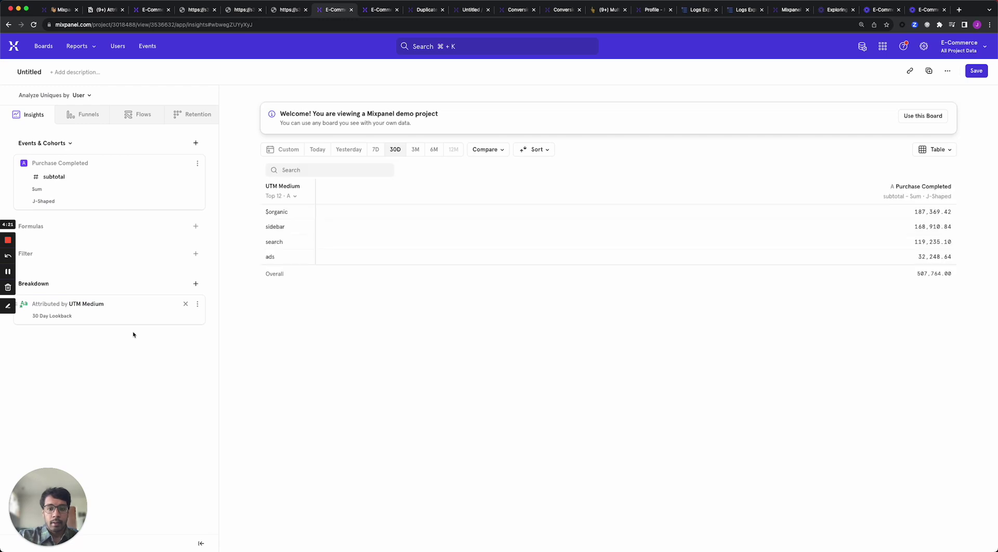
{"action": "left_click", "coordinate": [94, 307]}
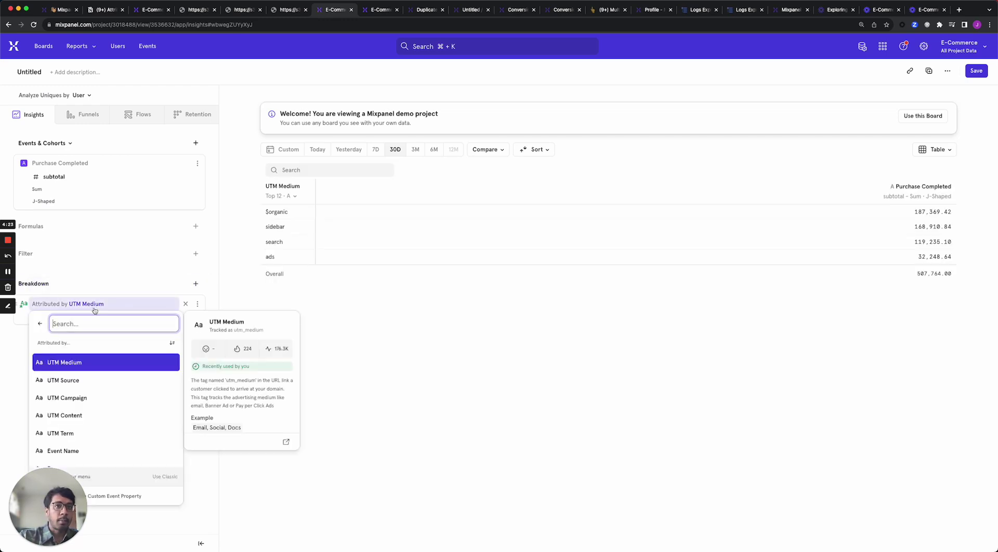
{"action": "left_click", "coordinate": [104, 497]}
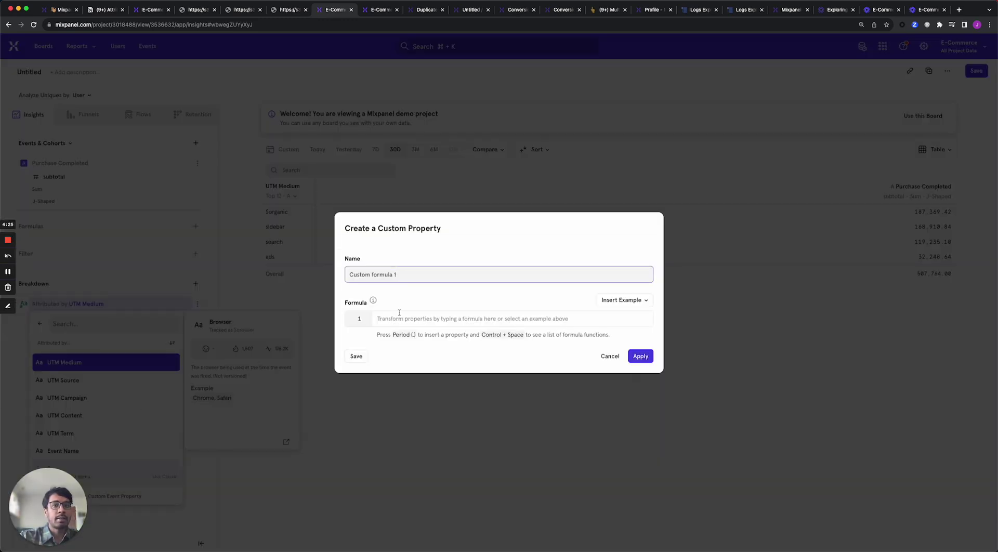
{"action": "triple_click", "coordinate": [401, 275]}
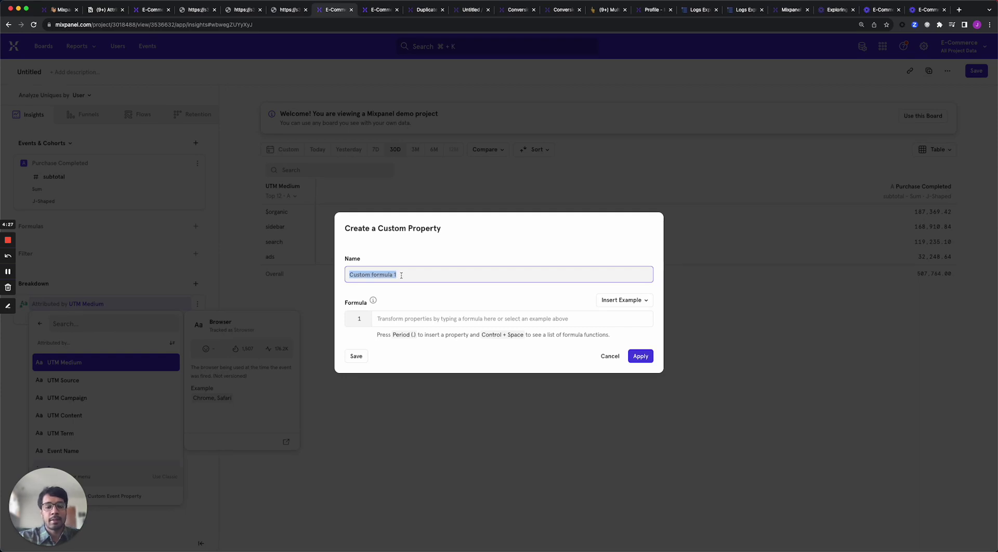
{"action": "type", "text": "source _ m"}
{"action": "key", "text": "BackSpace"}
{"action": "key", "text": "BackSpace"}
{"action": "key", "text": "BackSpace"}
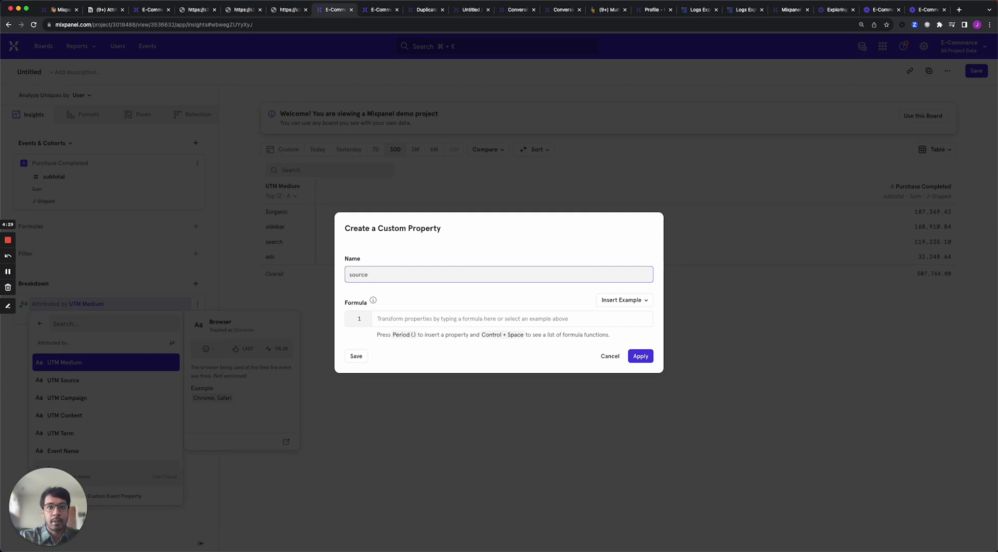
{"action": "type", "text": "+ medium"}
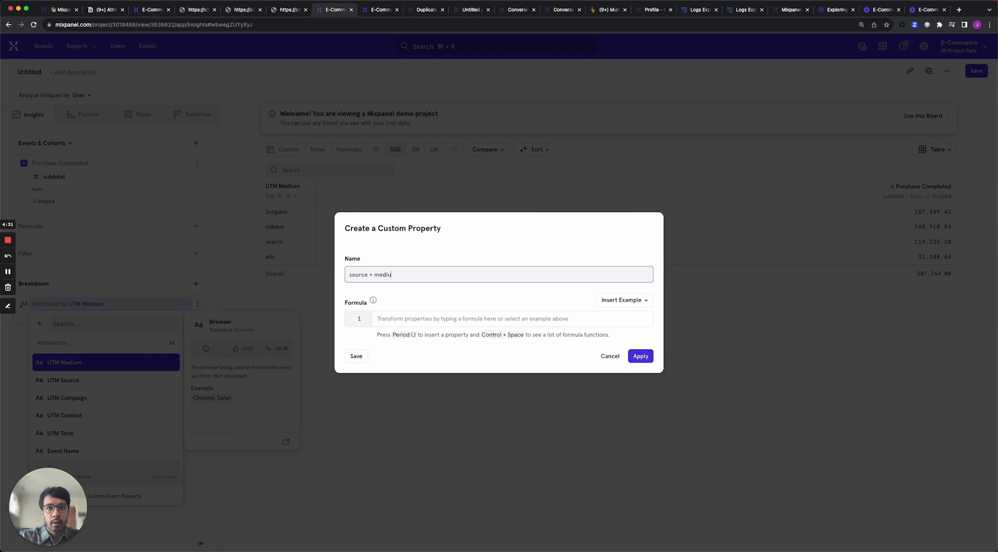
Build the formula UTM Source + " - " + UTM Medium and apply the custom property.
{"action": "left_click", "coordinate": [430, 319]}
{"action": "key", "text": "period"}
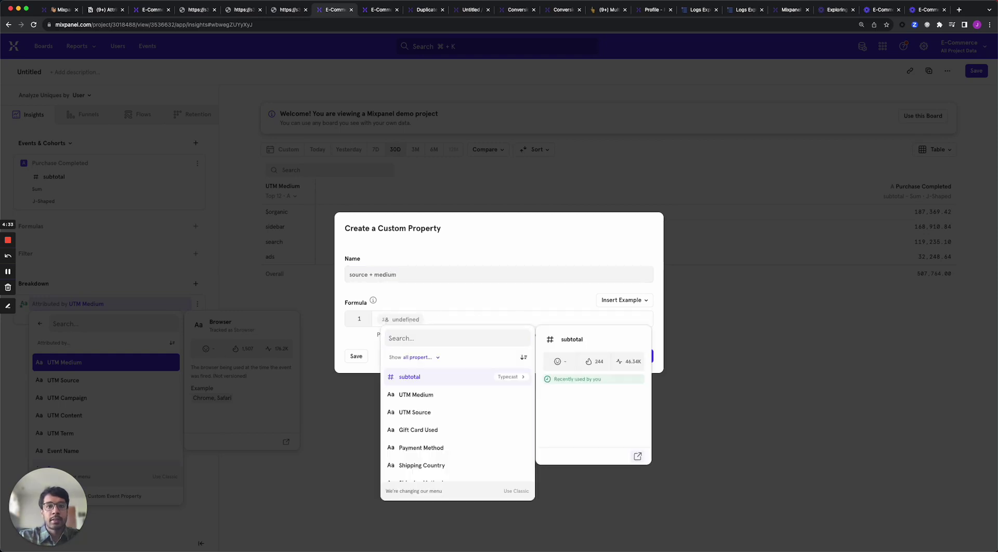
{"action": "left_click", "coordinate": [439, 337]}
{"action": "type", "text": "utm s"}
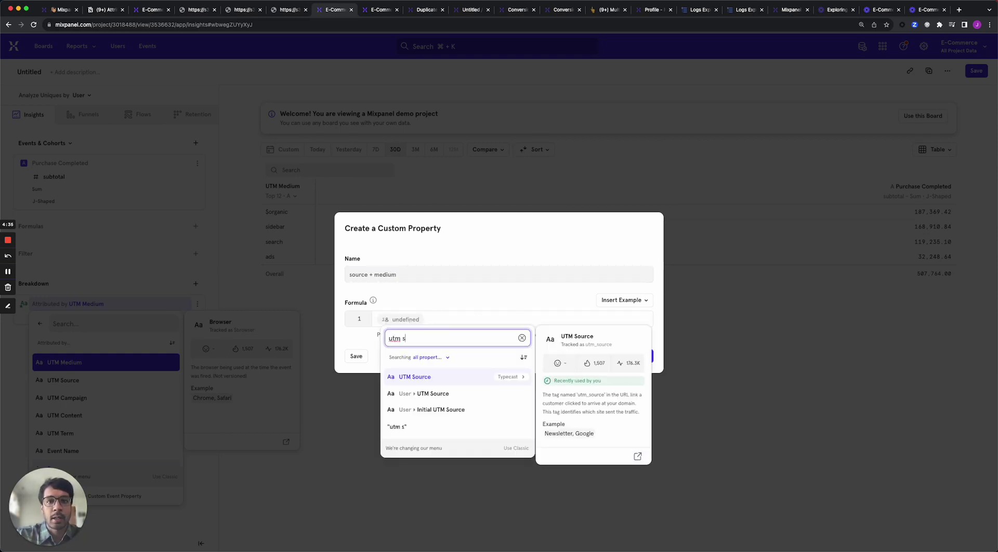
{"action": "left_click", "coordinate": [445, 378]}
{"action": "type", "text": "+ \""}
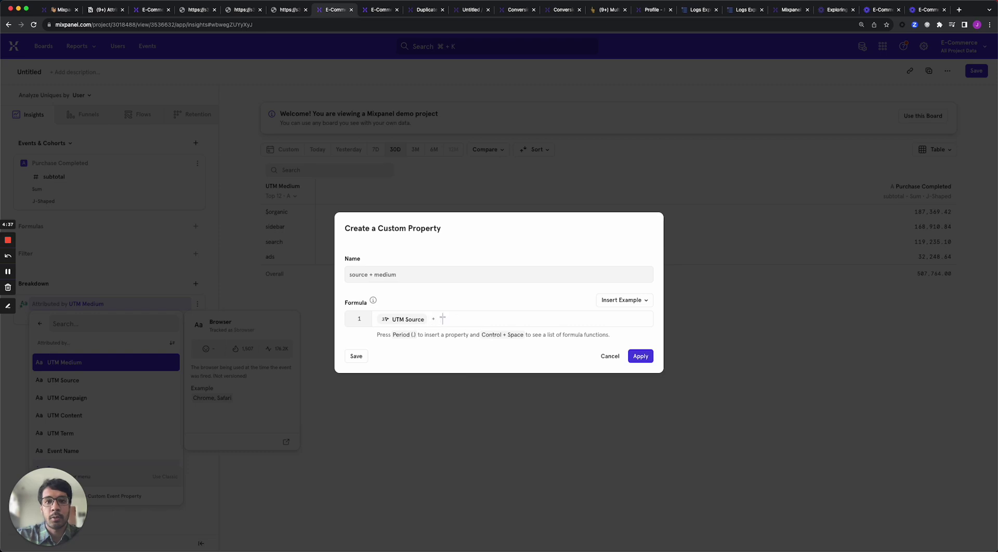
{"action": "type", "text": " - \" +"}
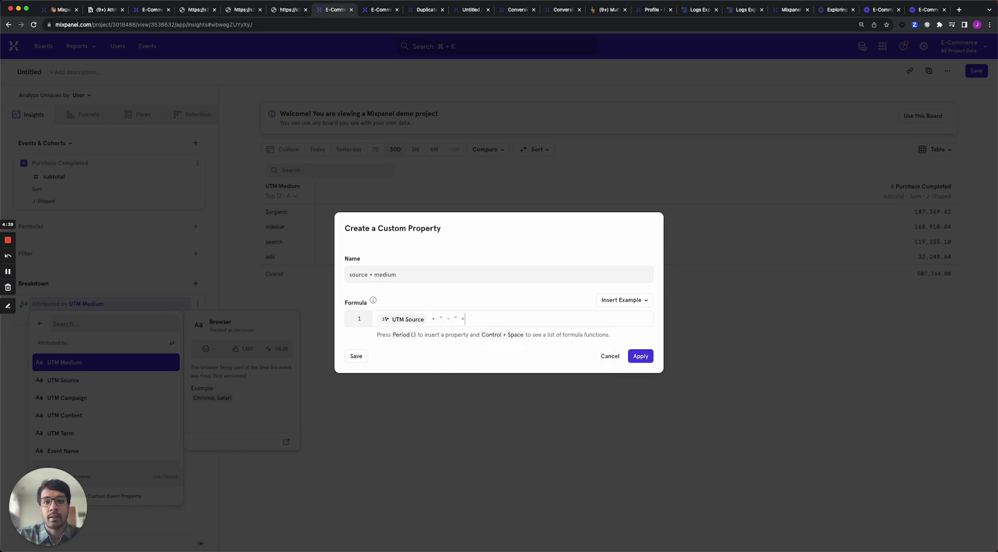
{"action": "type", "text": " ."}
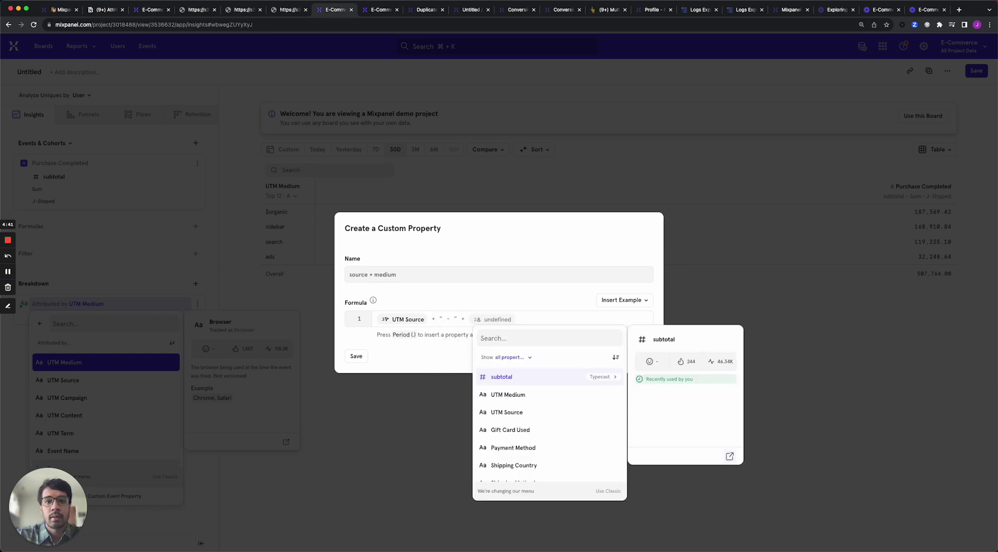
{"action": "left_click", "coordinate": [512, 340]}
{"action": "type", "text": "medi"}
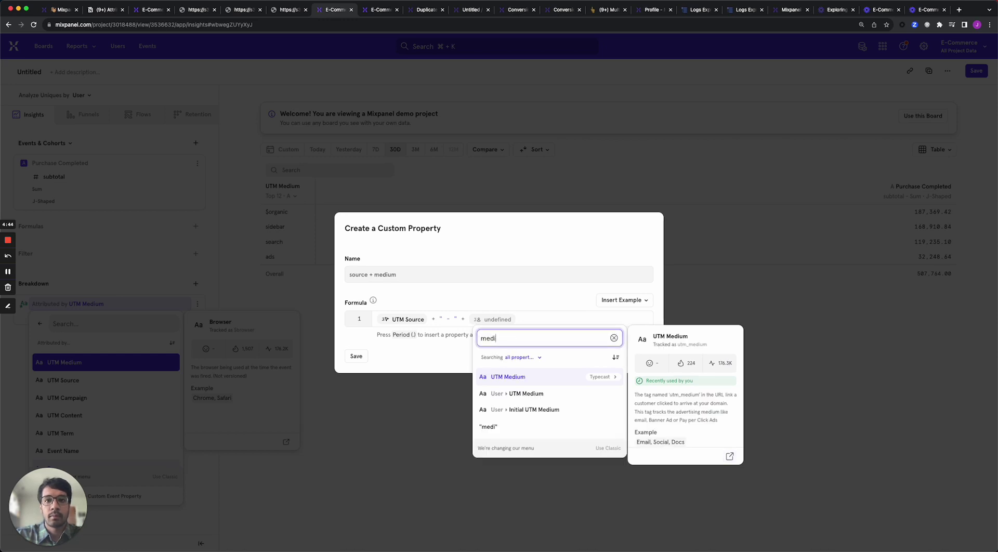
{"action": "key", "text": "Return"}
{"action": "left_click", "coordinate": [641, 357]}
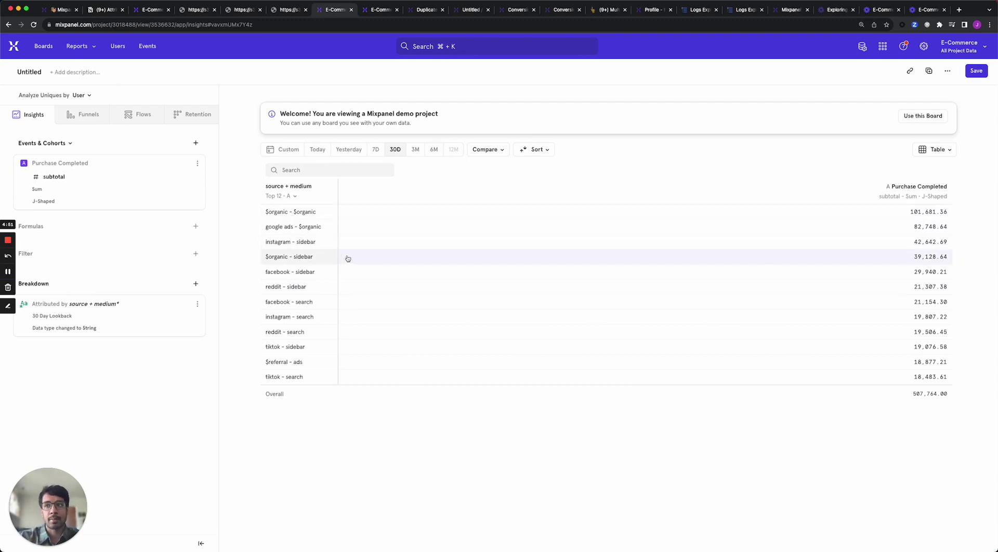
Compare each source + medium row's subtotal sum against the overall total.
{"action": "left_click", "coordinate": [487, 150]}
{"action": "left_click", "coordinate": [495, 206]}
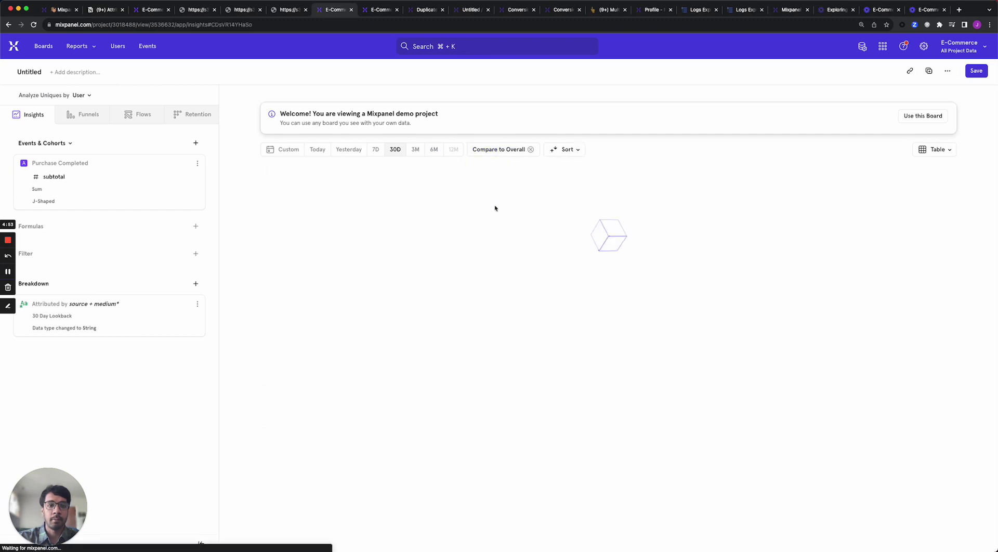